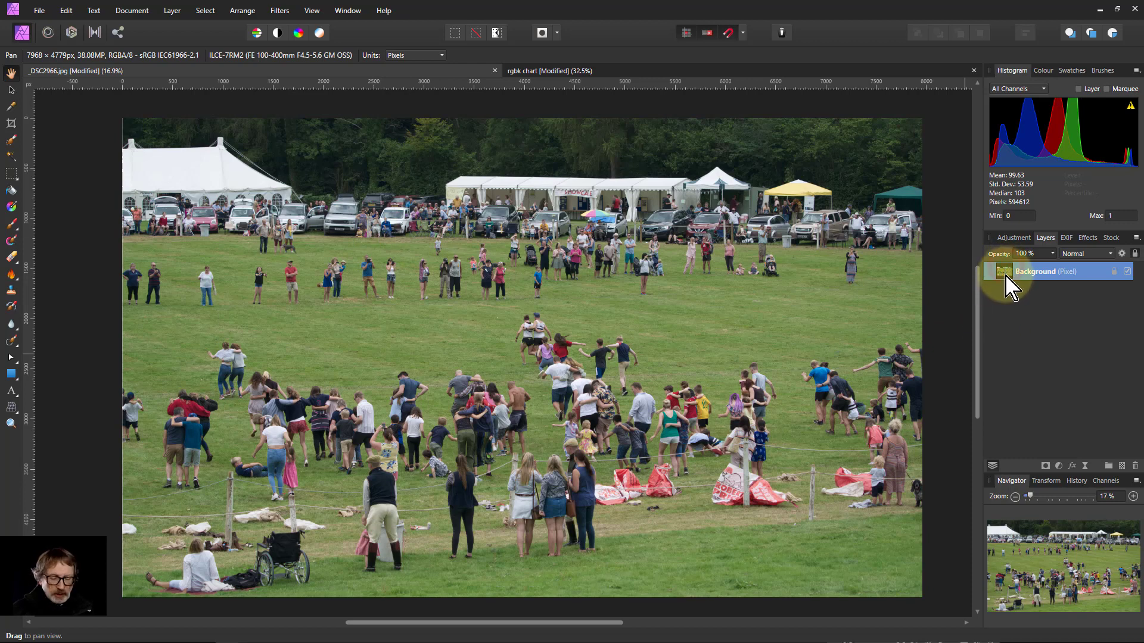
# - Duplicate the Background layer and hide the original Background layer beneath it
pyautogui.hotkey('ctrl', 'j')
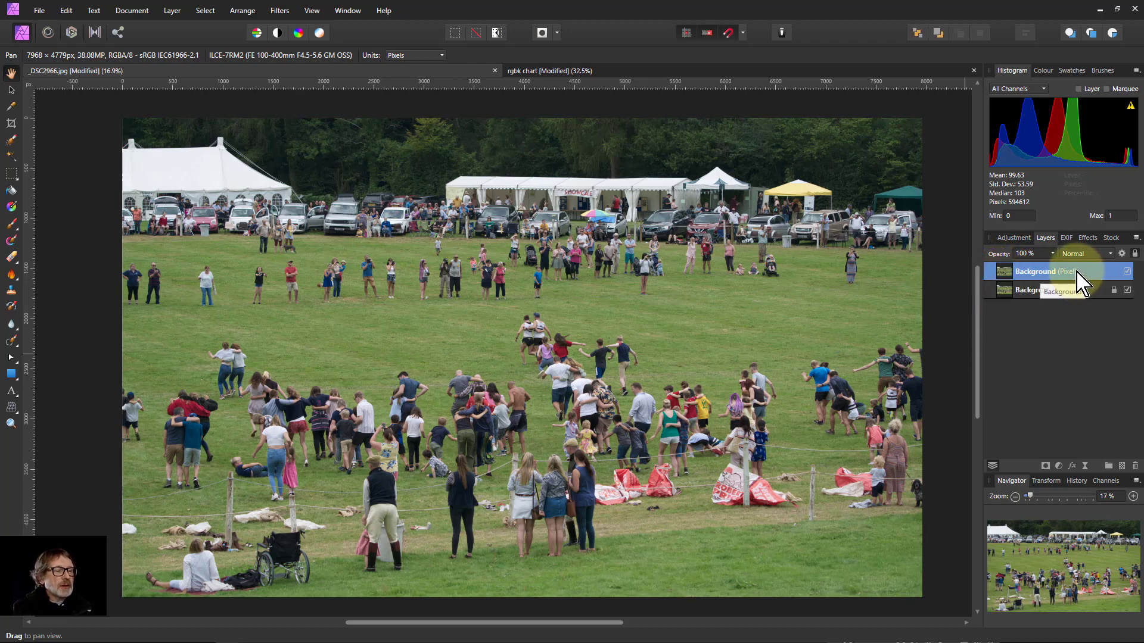
pyautogui.click(1127, 291)
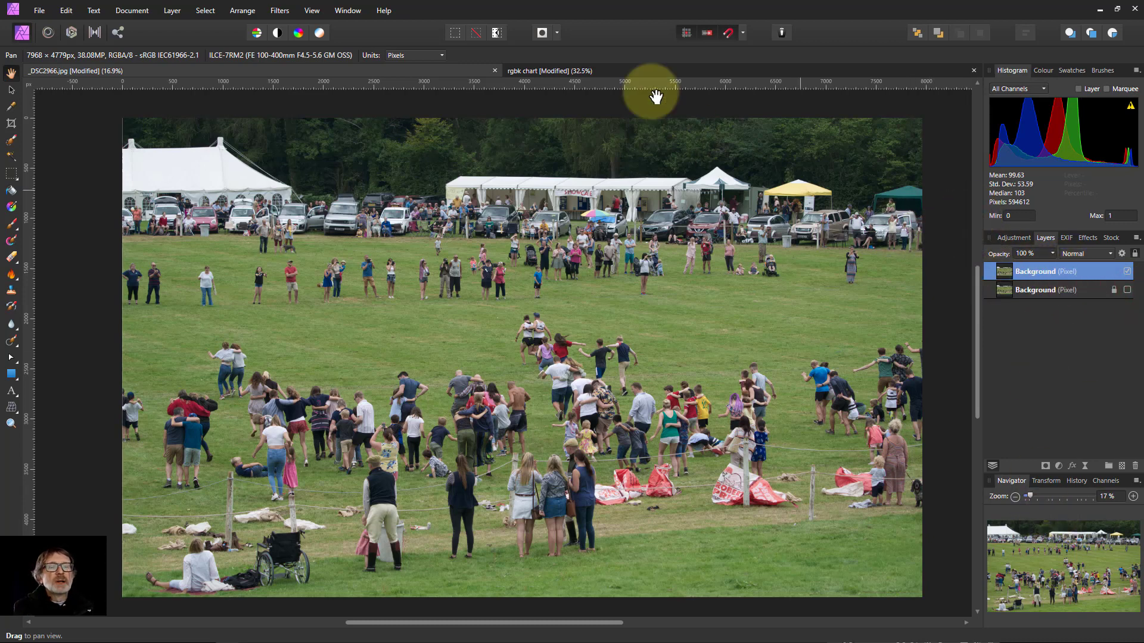
# - Review the RGB bars with their max and min levels in the rgbk chart document and return to the photo
pyautogui.click(626, 72)
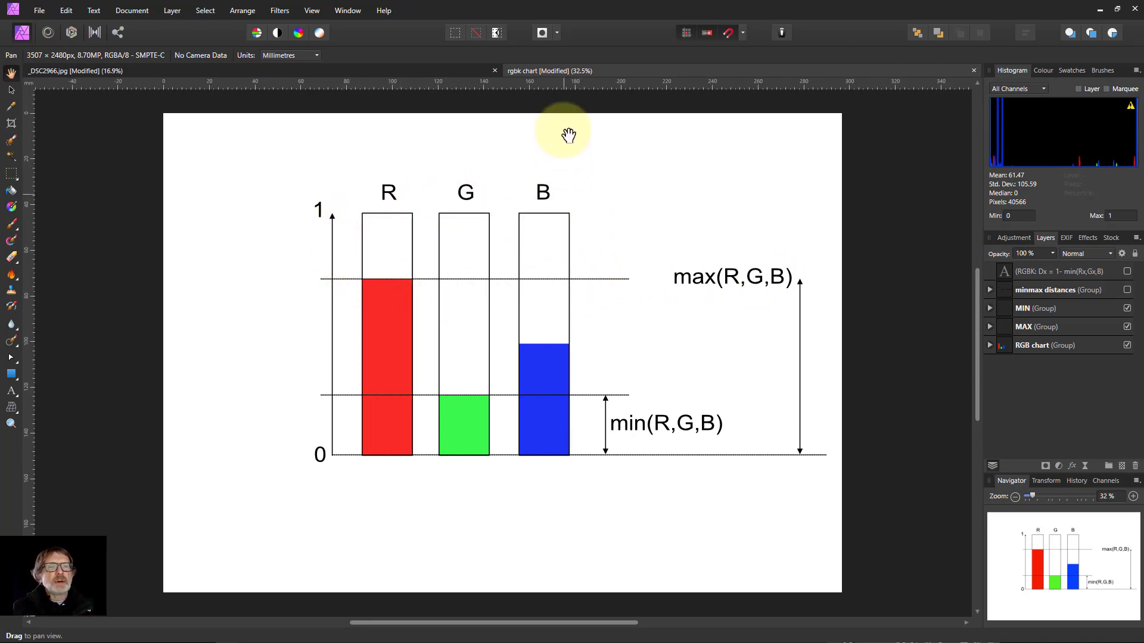
pyautogui.click(381, 71)
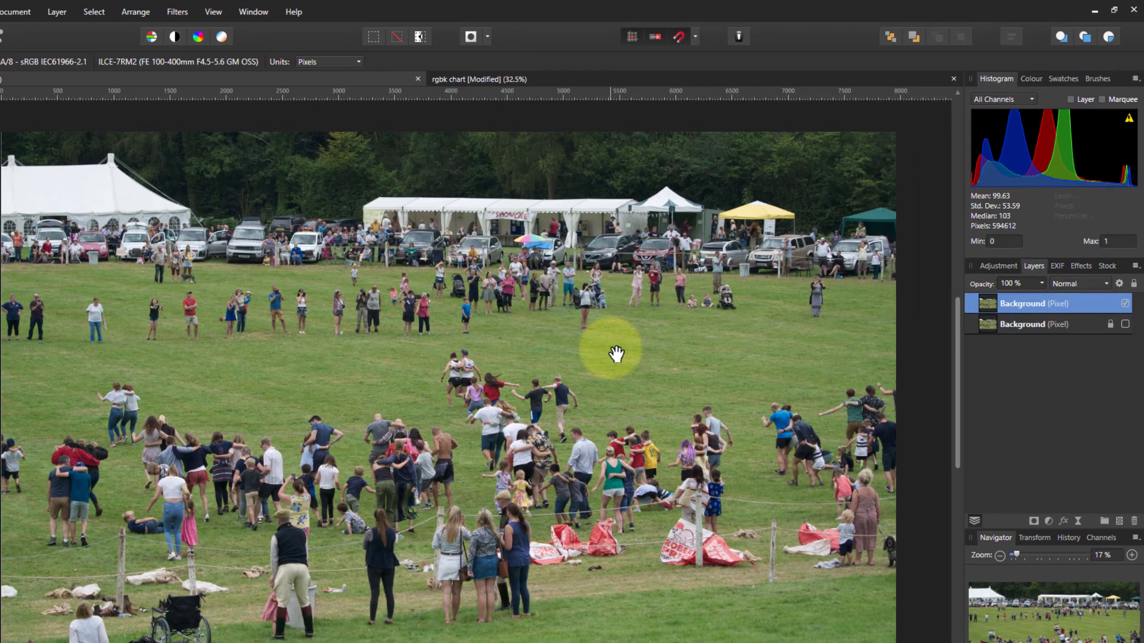
# - Start Apply Image on the duplicated layer with the current layer as source and enable equations in the RGB colour space
pyautogui.click(179, 13)
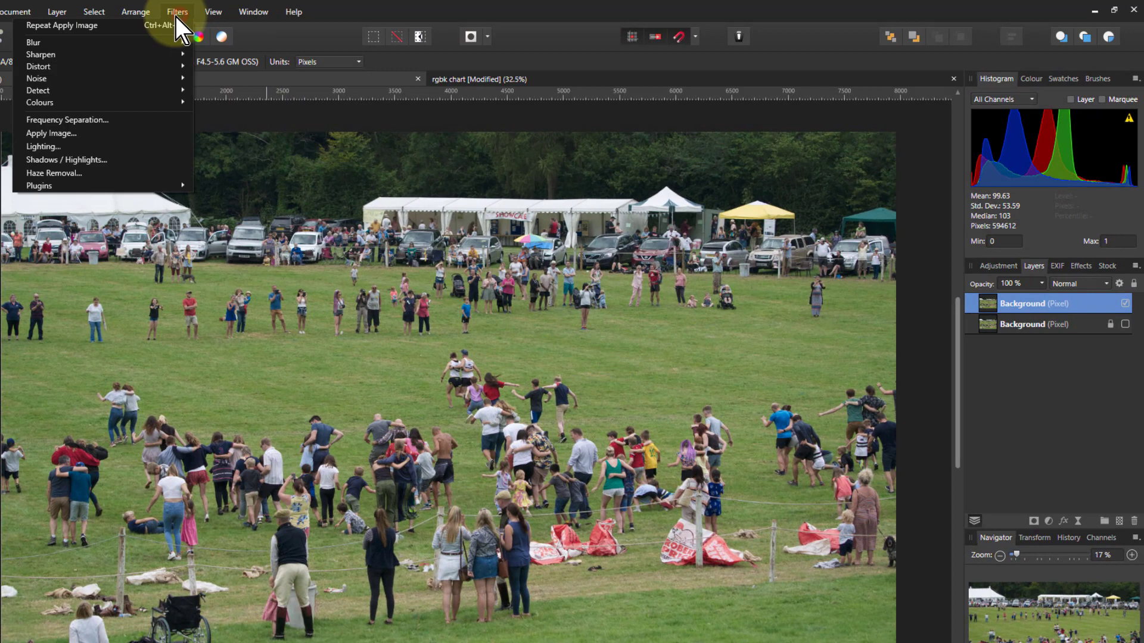
pyautogui.click(125, 136)
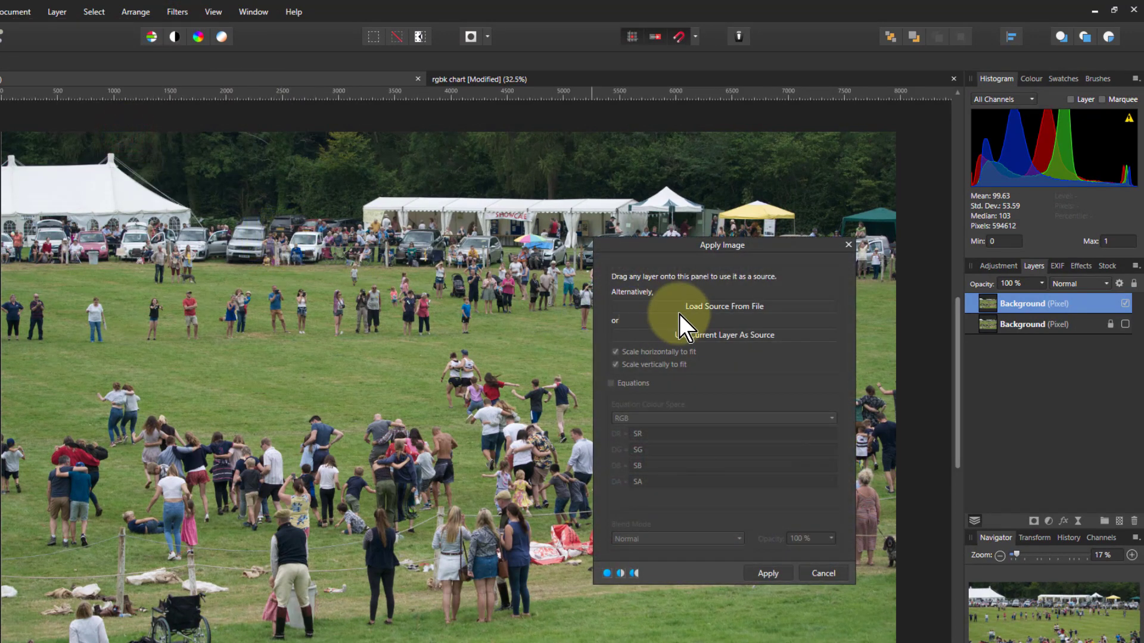
pyautogui.click(735, 334)
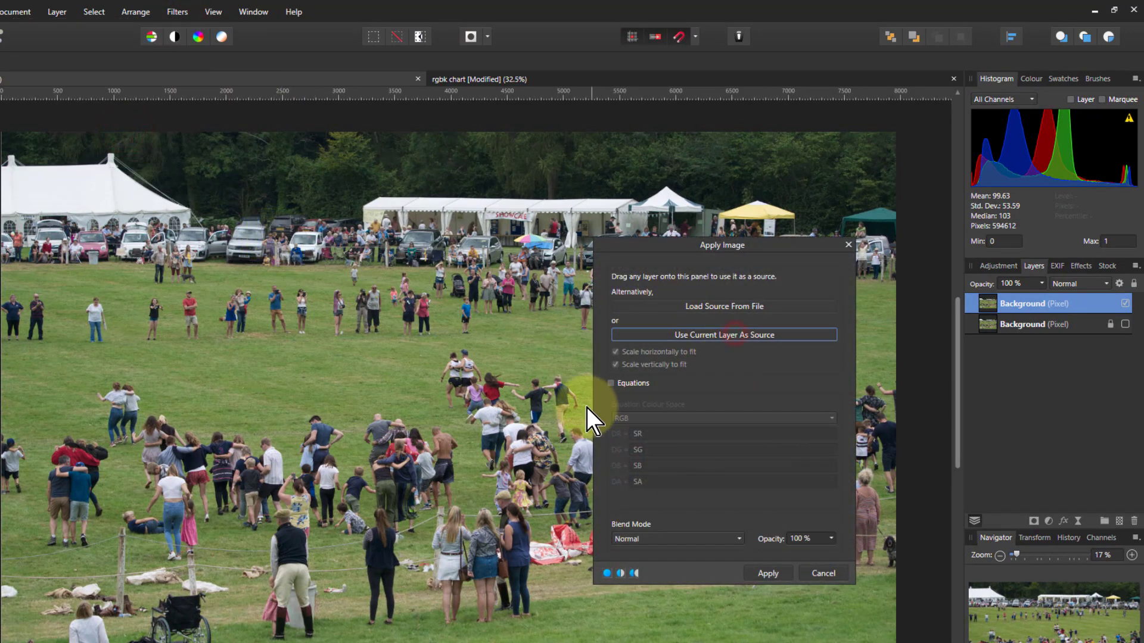
pyautogui.click(612, 382)
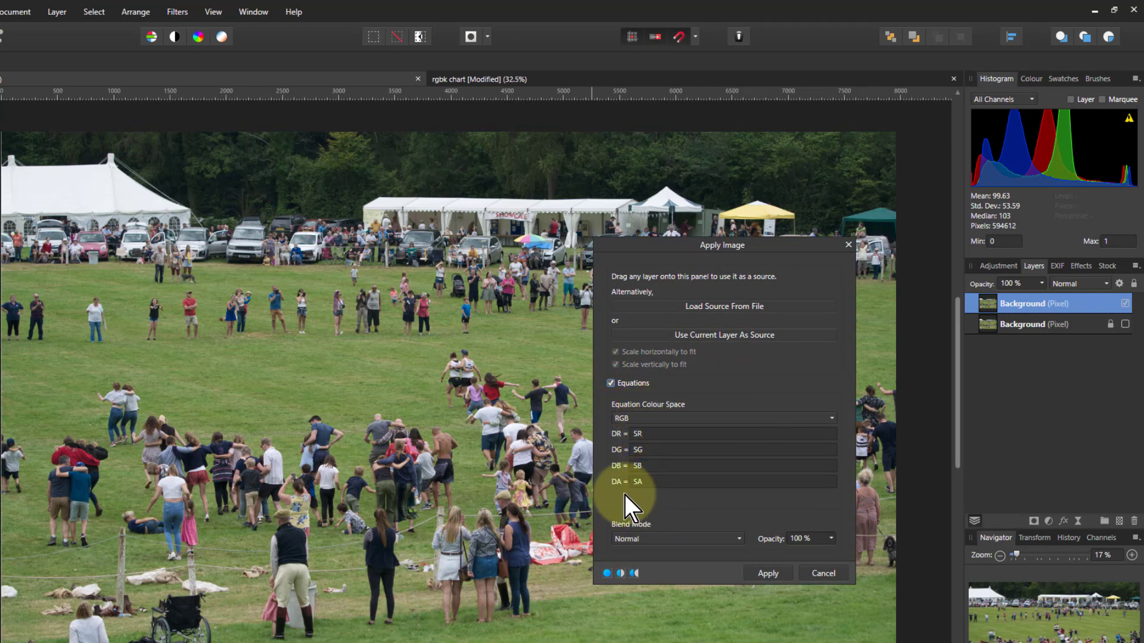
# - Set the destination alpha equation to max(SR,SG,SB) and apply it to the duplicated layer
pyautogui.click(652, 481)
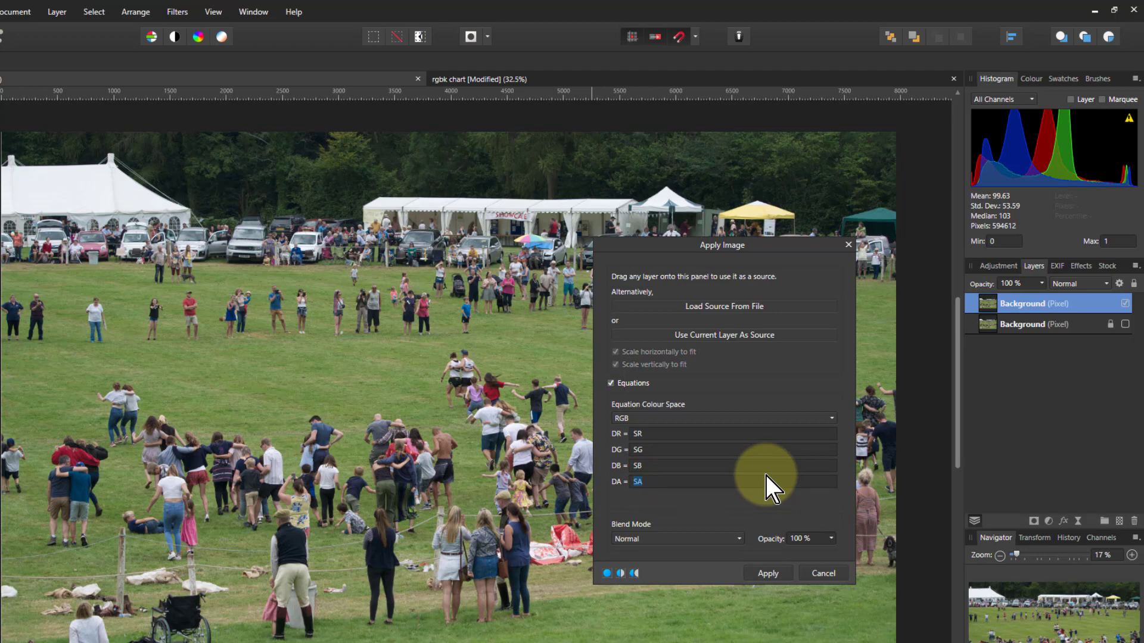
pyautogui.write('max')
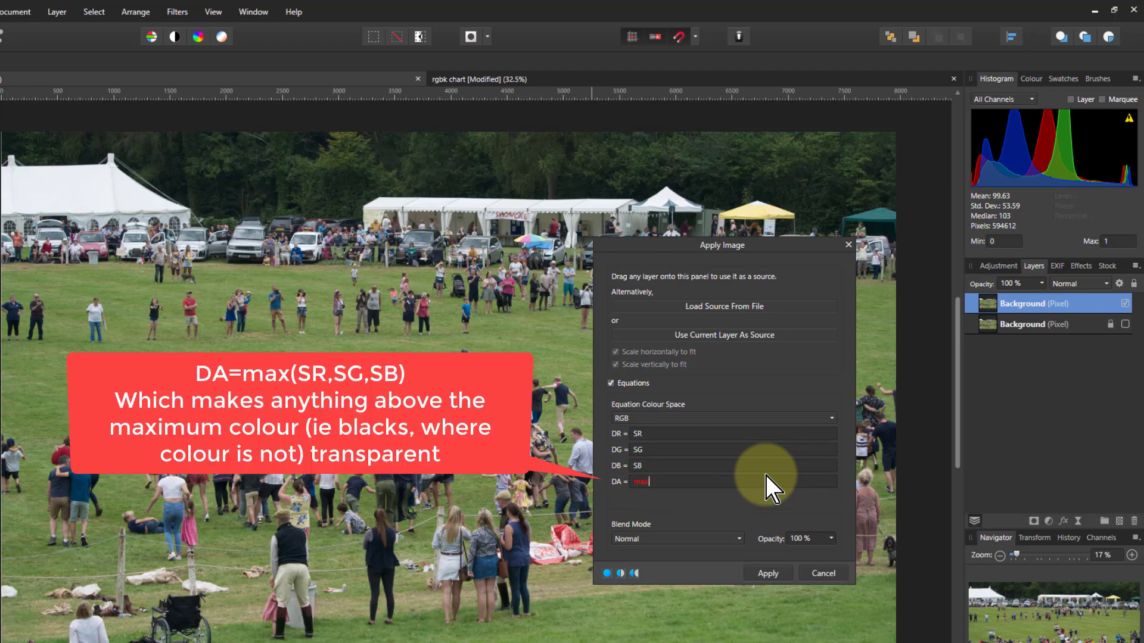
pyautogui.write('(SR,SG,SB)')
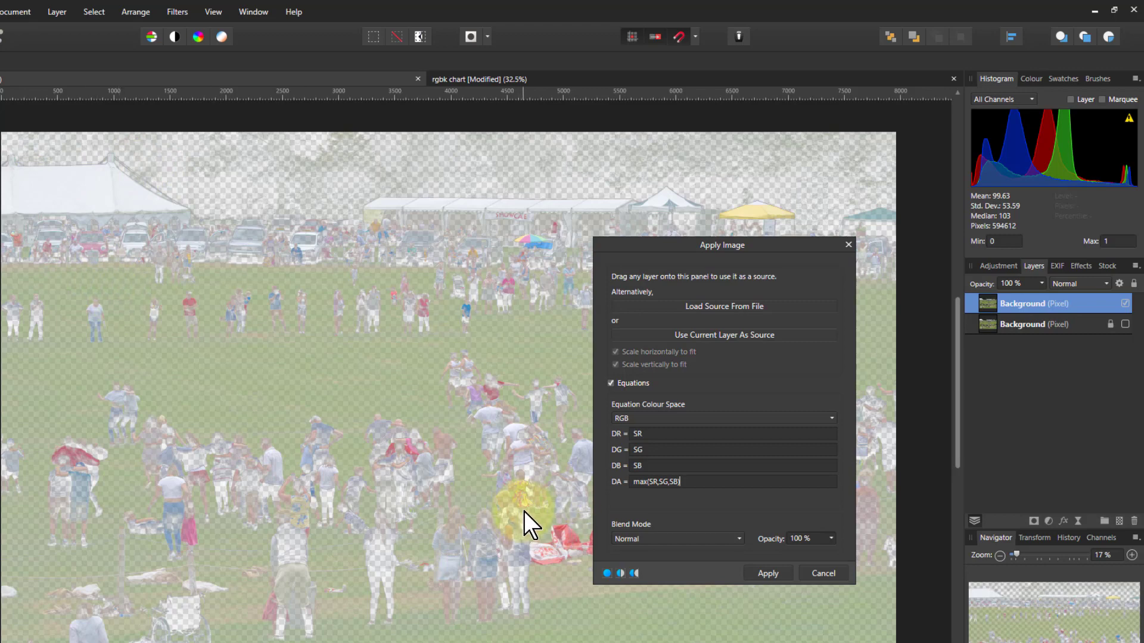
pyautogui.click(768, 574)
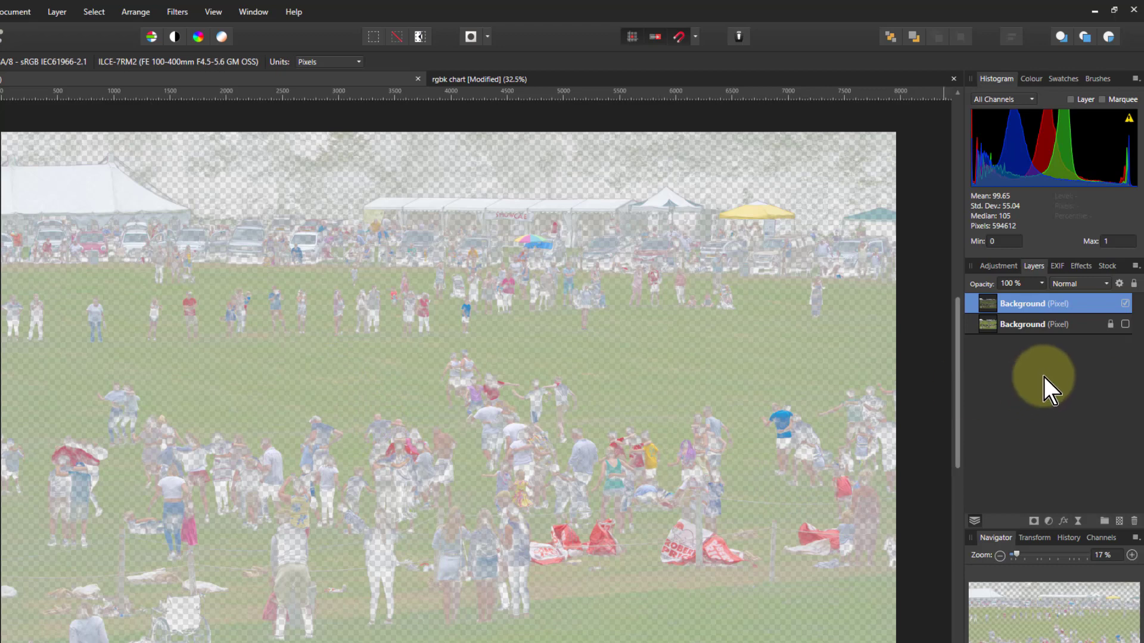
# - Show the original Background layer again and add a Curves adjustment to the upper, partly transparent layer
pyautogui.click(1125, 325)
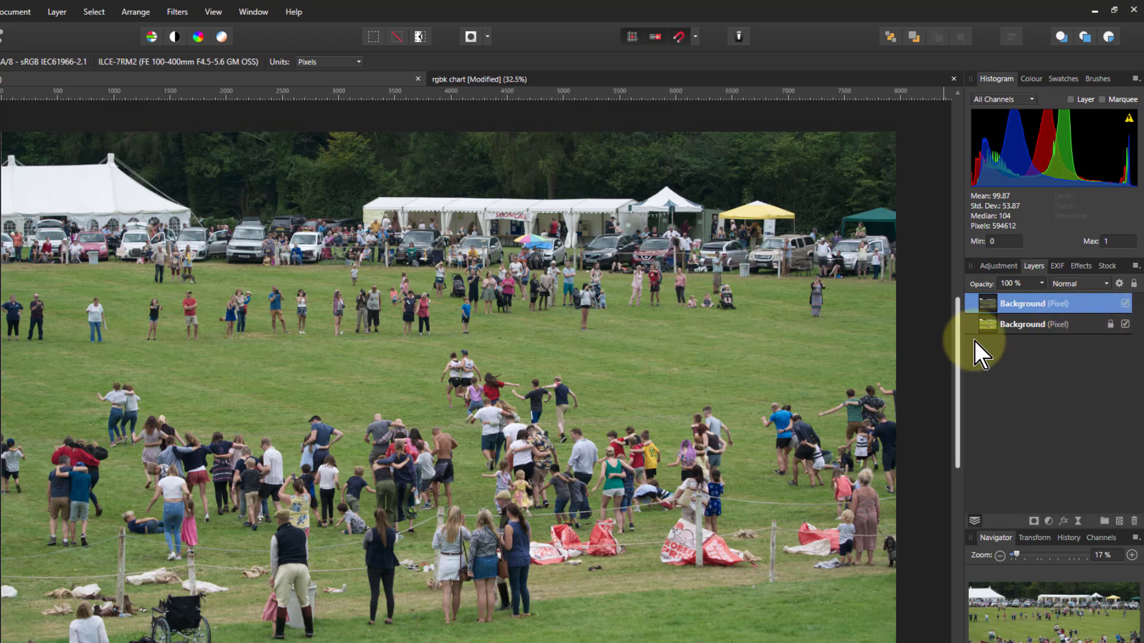
pyautogui.moveTo(1002, 334); pyautogui.dragTo(983, 316)
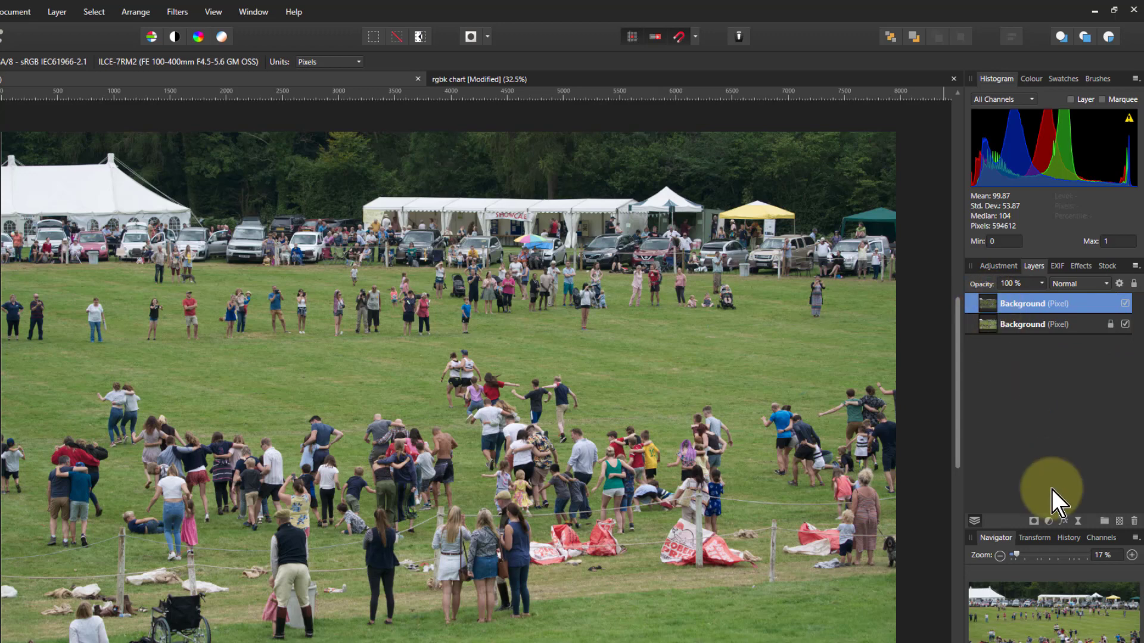
pyautogui.click(1048, 520)
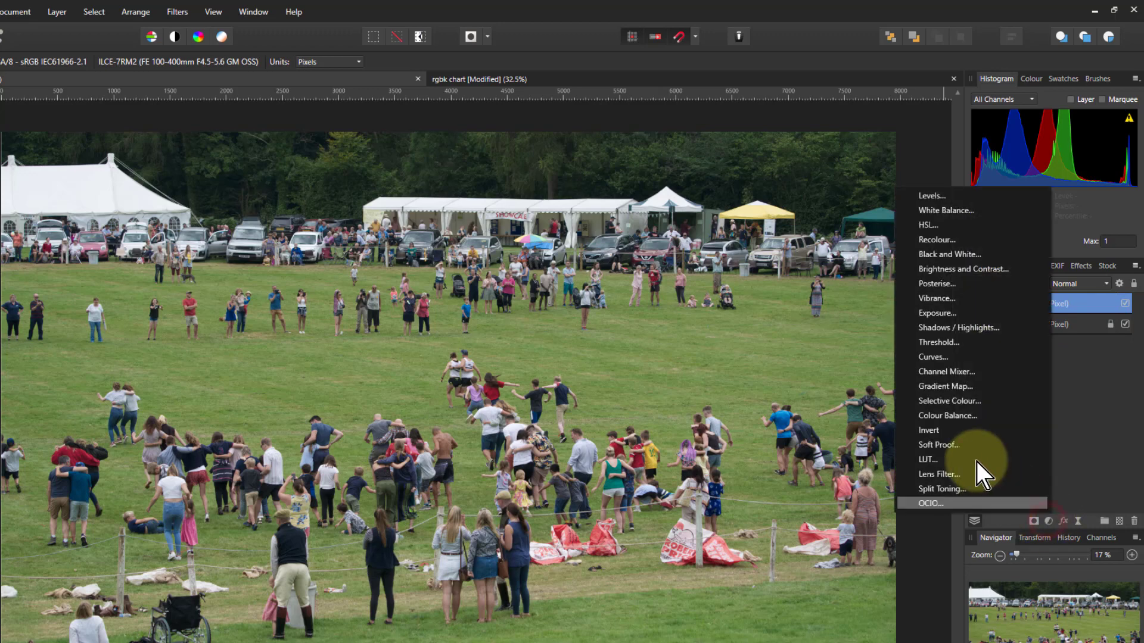
pyautogui.click(940, 360)
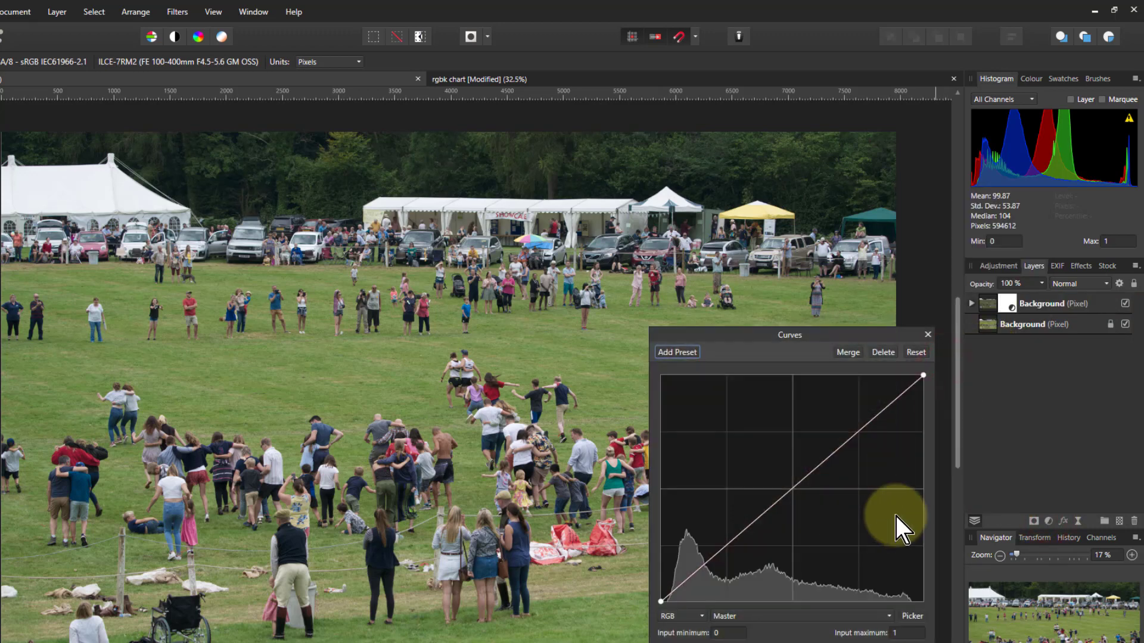
# - Try raising the midtones of the Master curve and remove the added curve point
pyautogui.moveTo(793, 489); pyautogui.dragTo(769, 438)
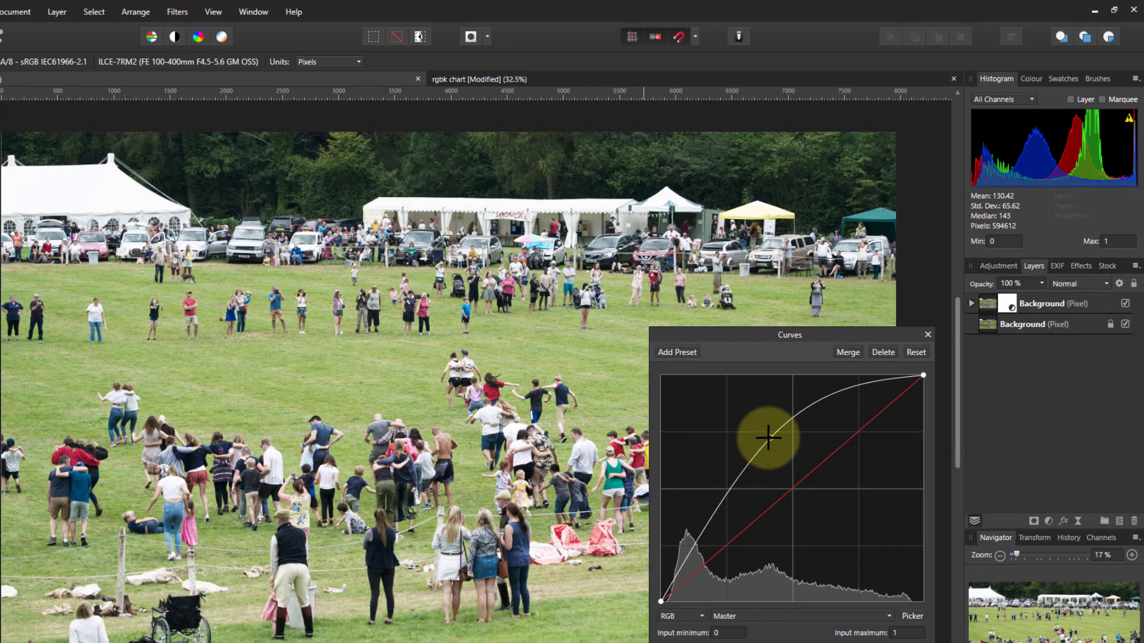
pyautogui.moveTo(769, 438); pyautogui.dragTo(784, 612)
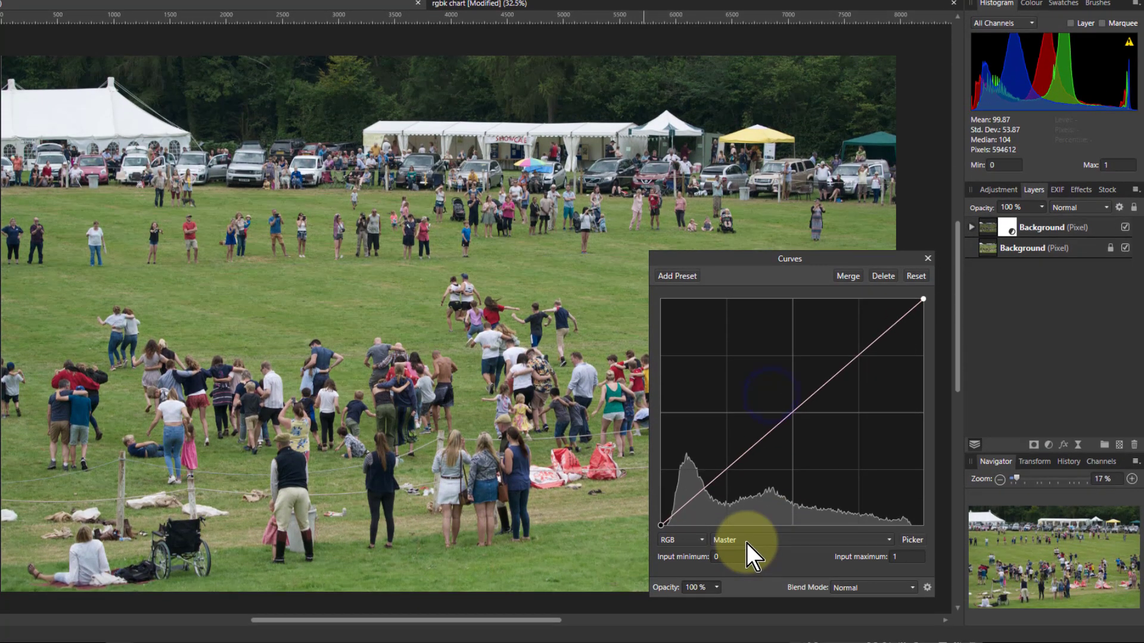
# - Try a strong midtone lift on the Red channel curve, remove its point and close the Curves settings
pyautogui.click(747, 604)
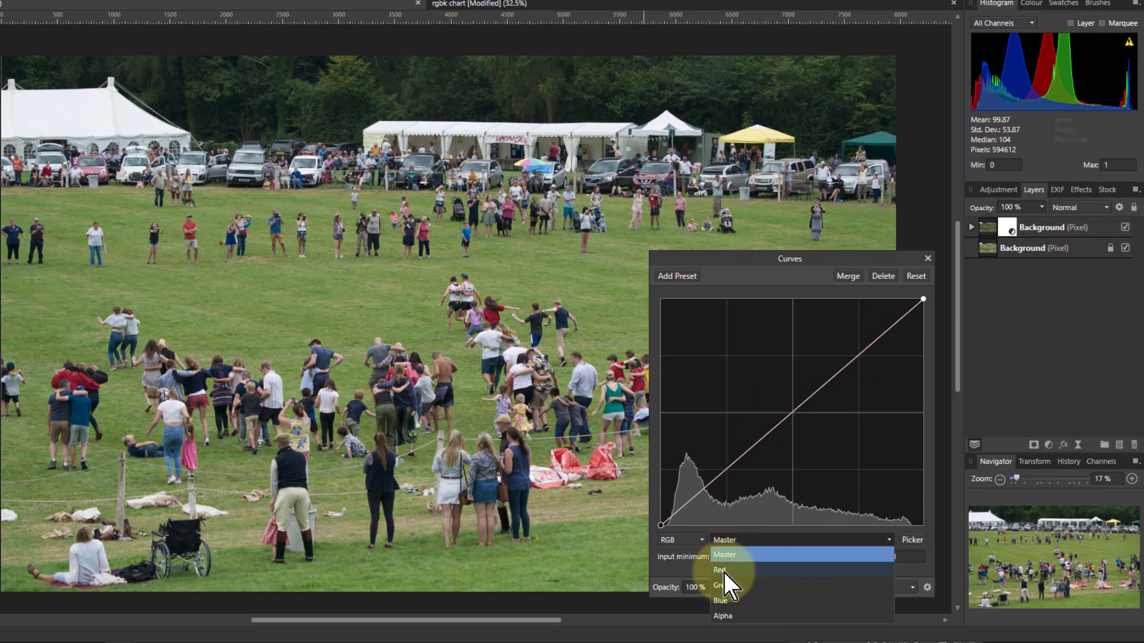
pyautogui.click(746, 573)
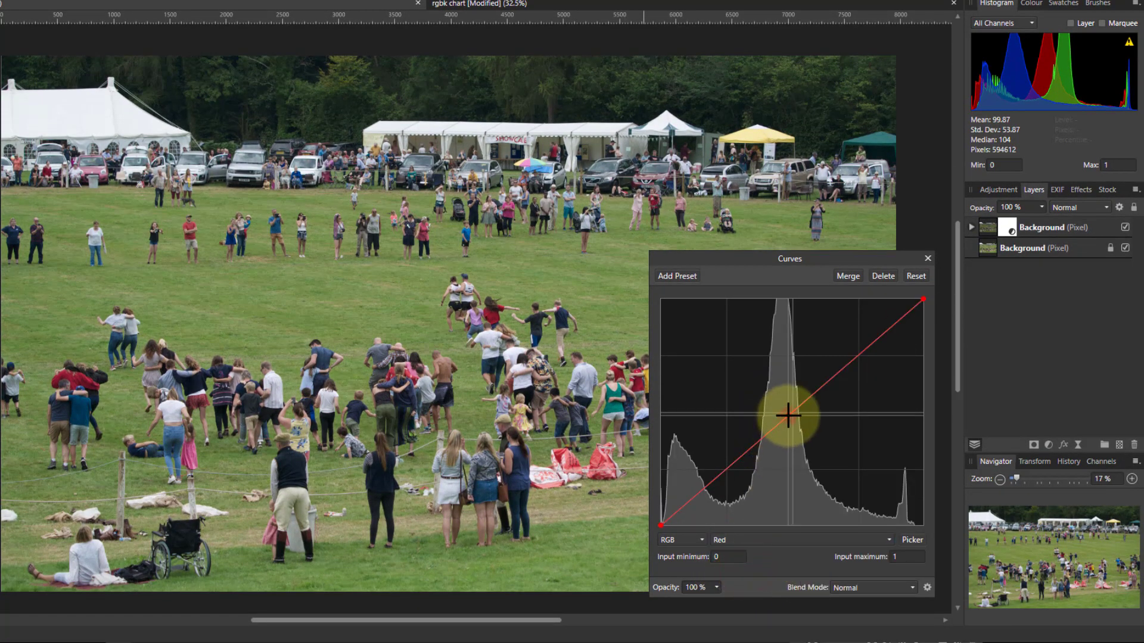
pyautogui.click(788, 414)
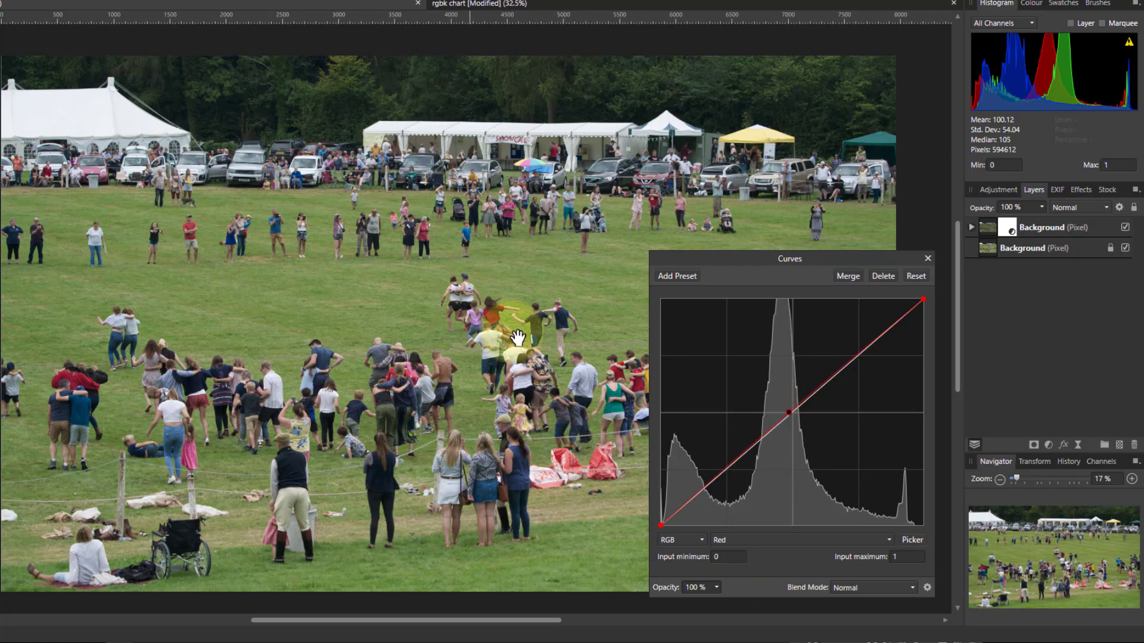
pyautogui.moveTo(788, 412); pyautogui.dragTo(741, 350)
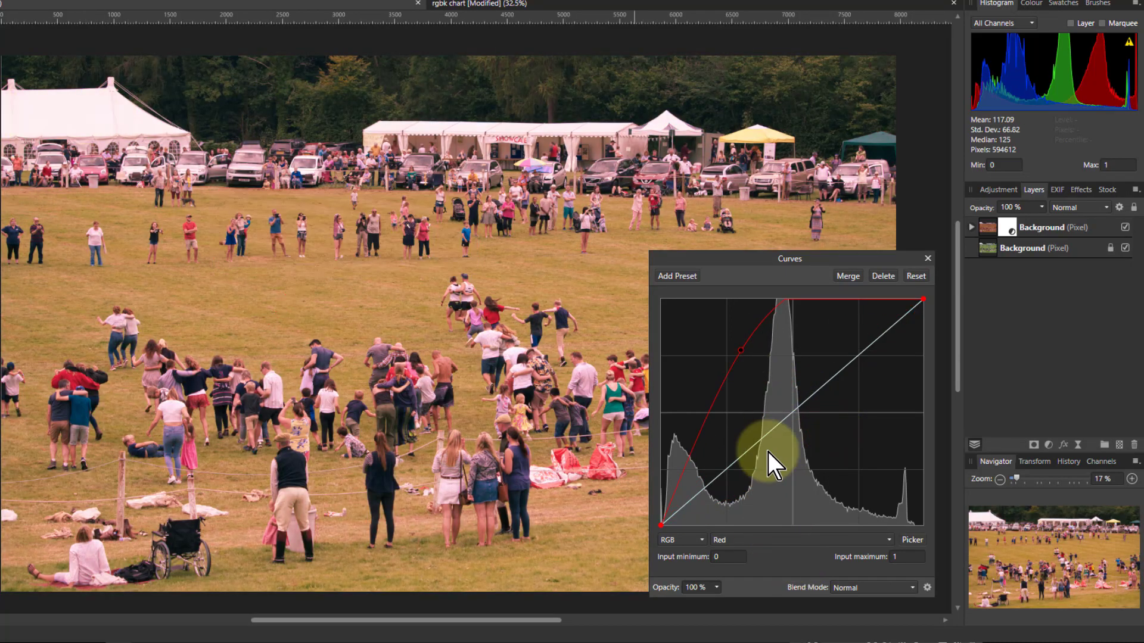
pyautogui.rightClick(742, 351)
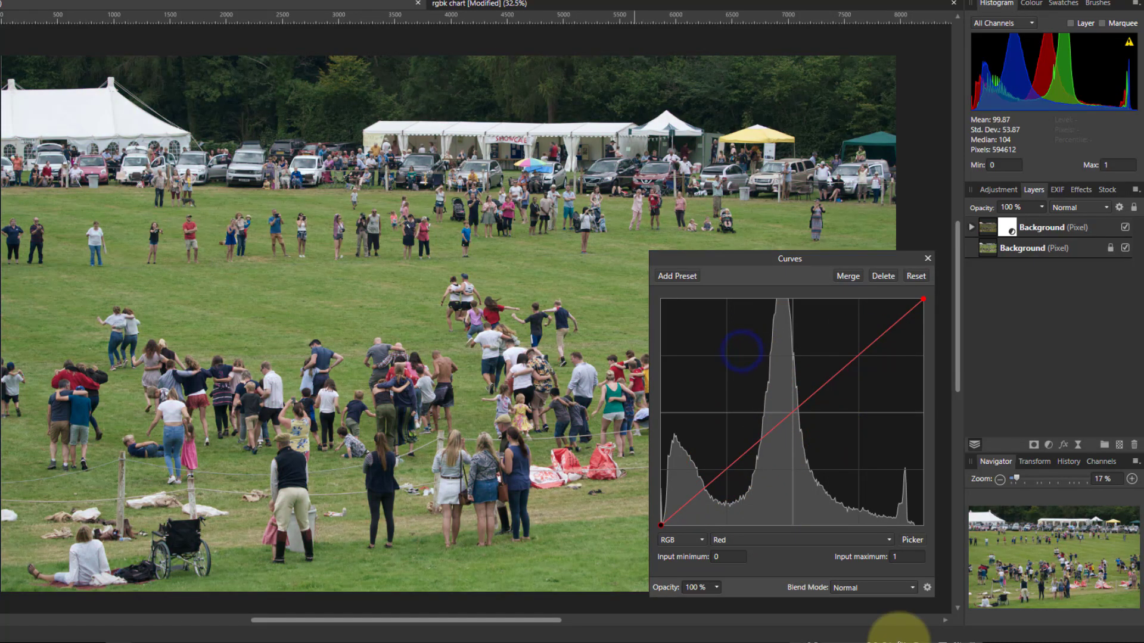
pyautogui.click(928, 259)
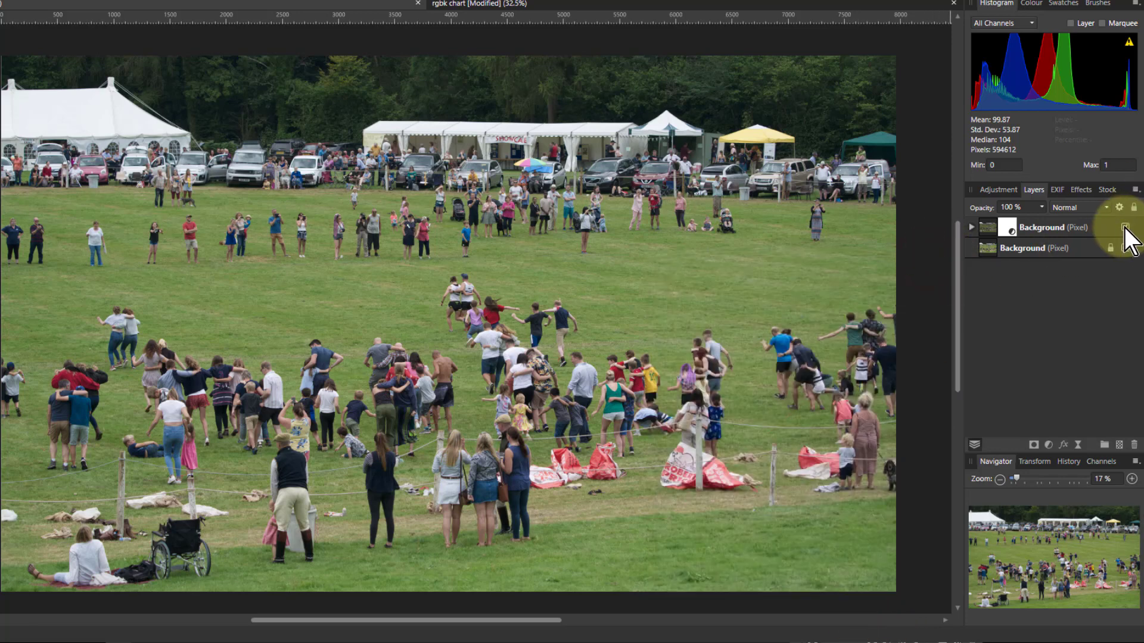
# - Hide the upper layer with the Curves adjustment and duplicate the original Background layer
pyautogui.click(1124, 227)
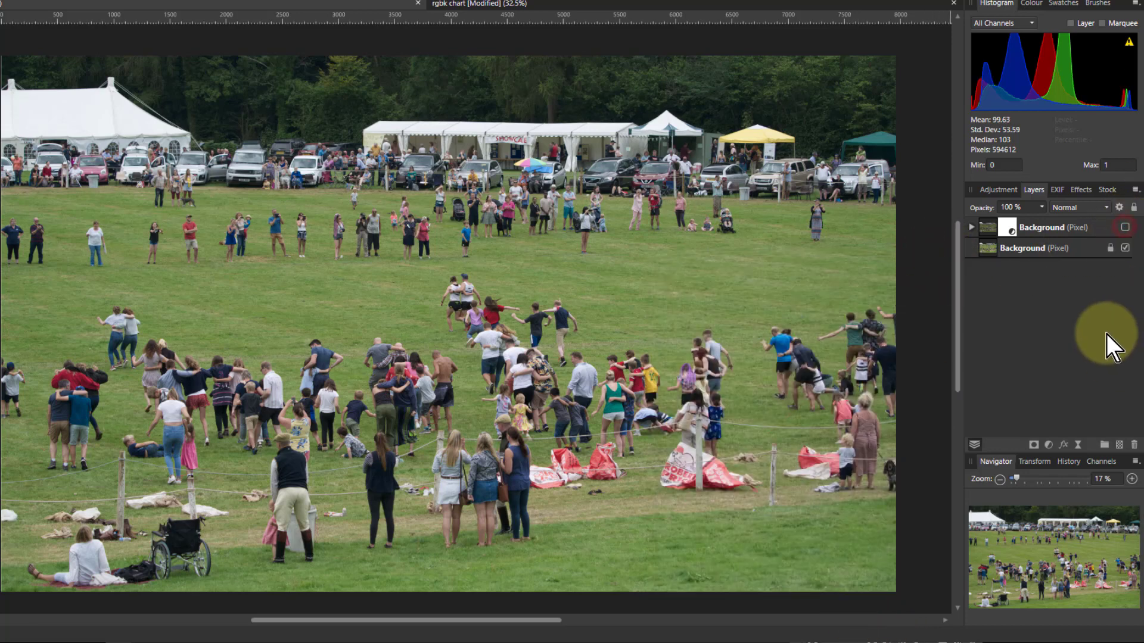
pyautogui.click(992, 252)
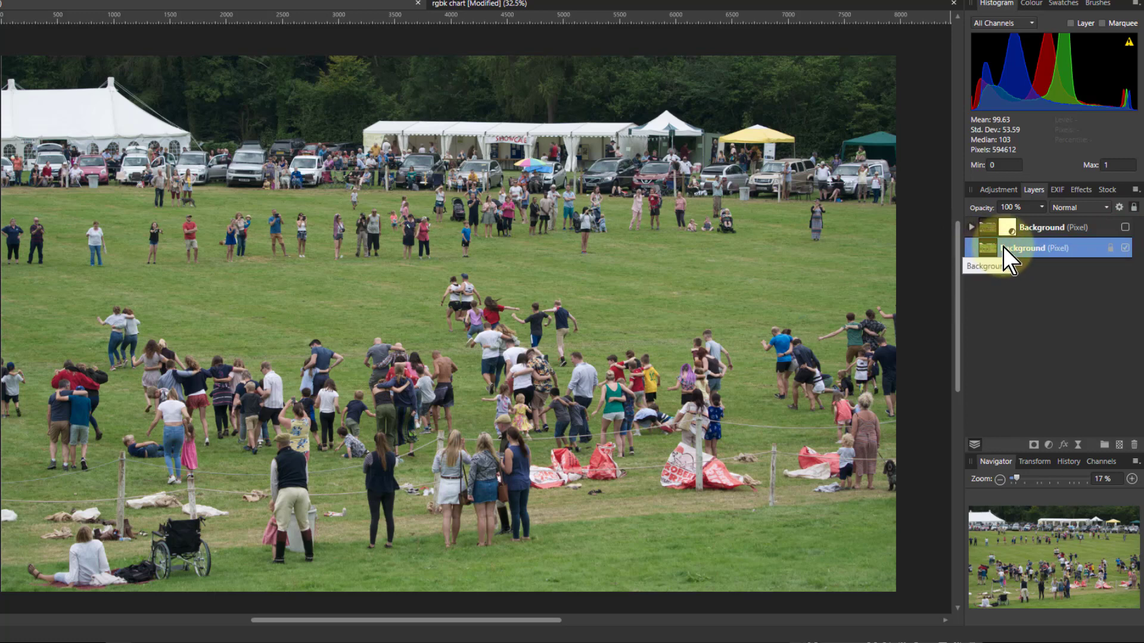
pyautogui.hotkey('ctrl', 'j')
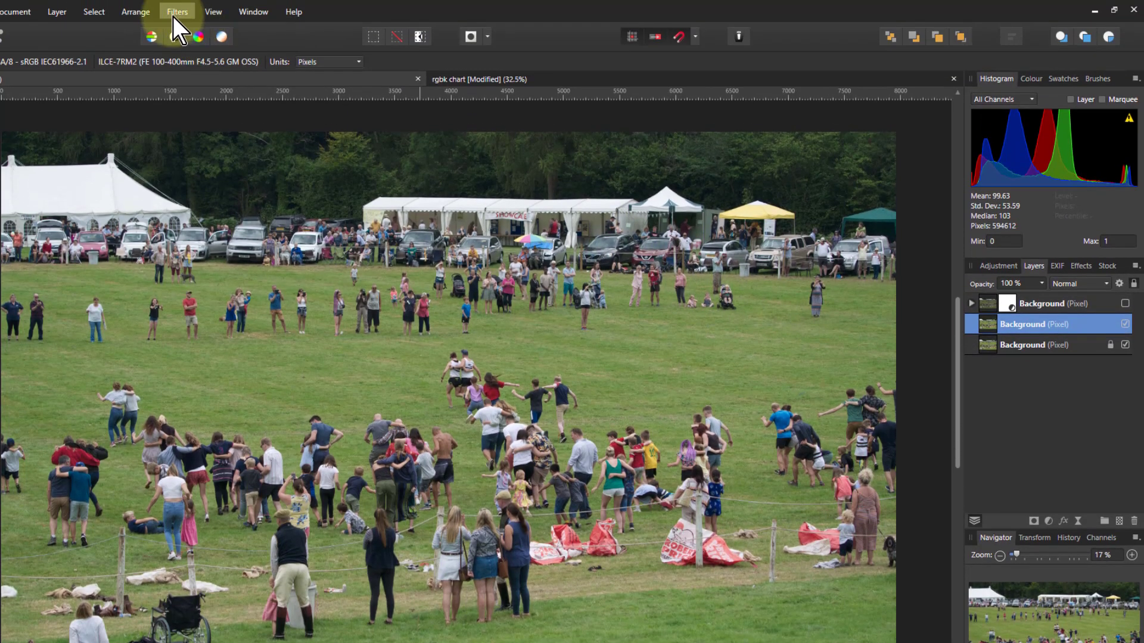
# - Start Apply Image on the new duplicate, using the current layer as source with RGB equations enabled
pyautogui.click(172, 15)
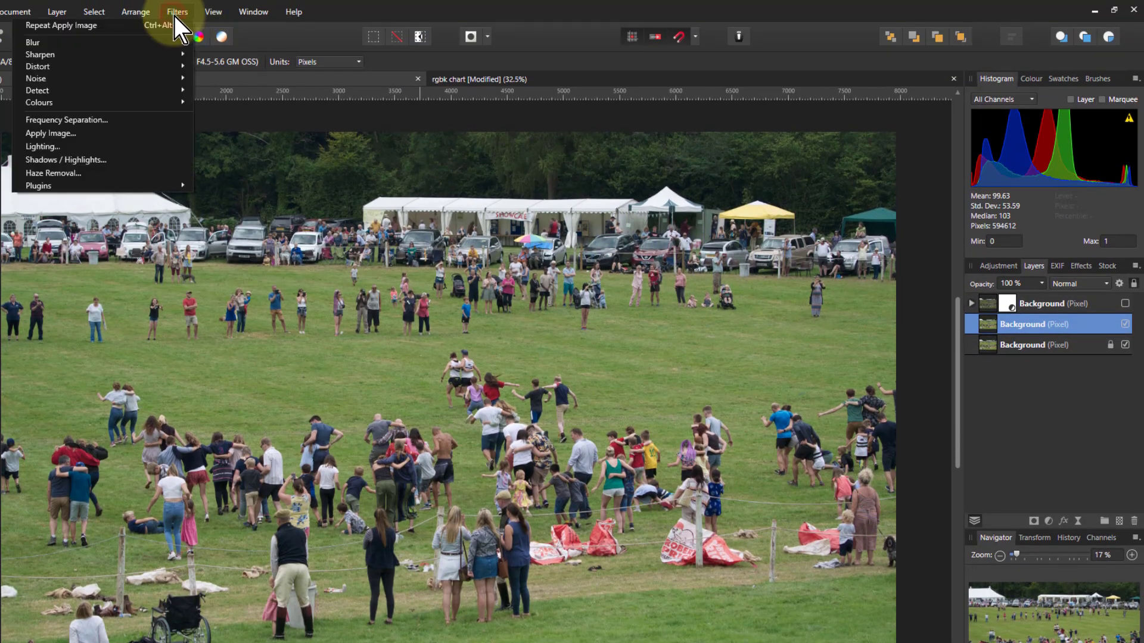
pyautogui.click(172, 135)
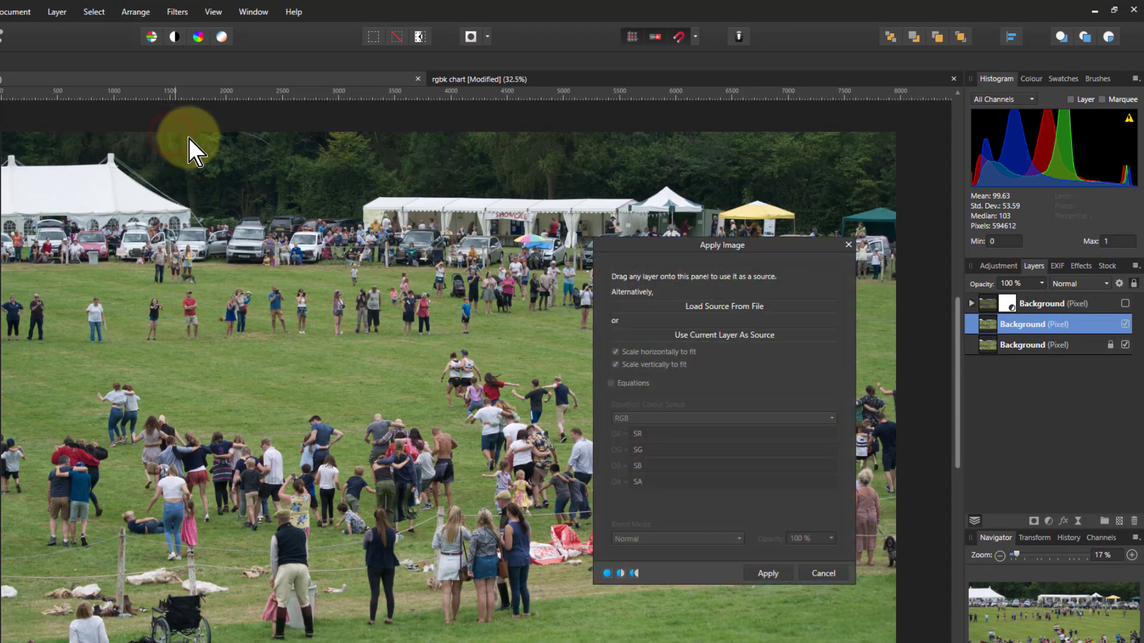
pyautogui.click(738, 335)
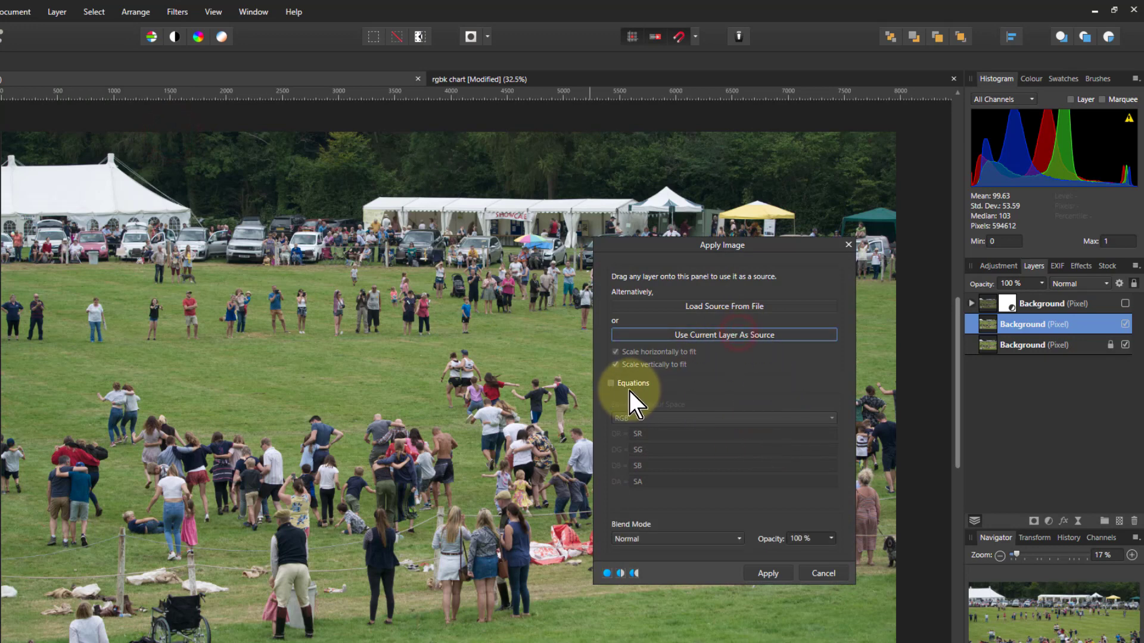
pyautogui.click(612, 383)
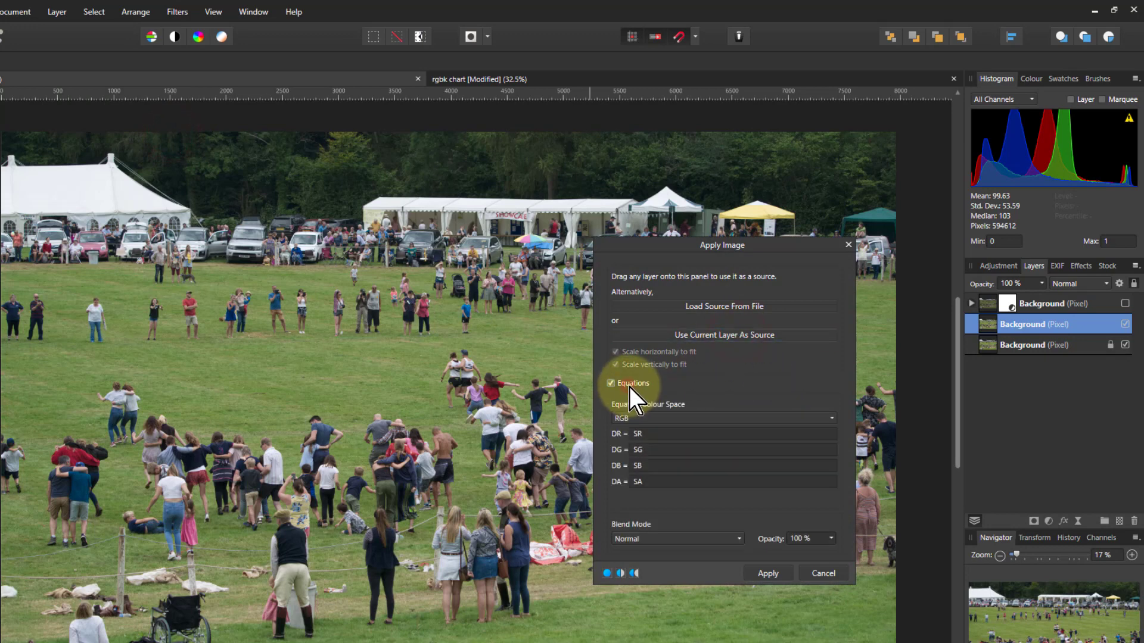
# - Set the destination alpha equation to max(SR,SG,SB)-min(SR,SG,SB) and apply it to the new duplicate
pyautogui.click(651, 482)
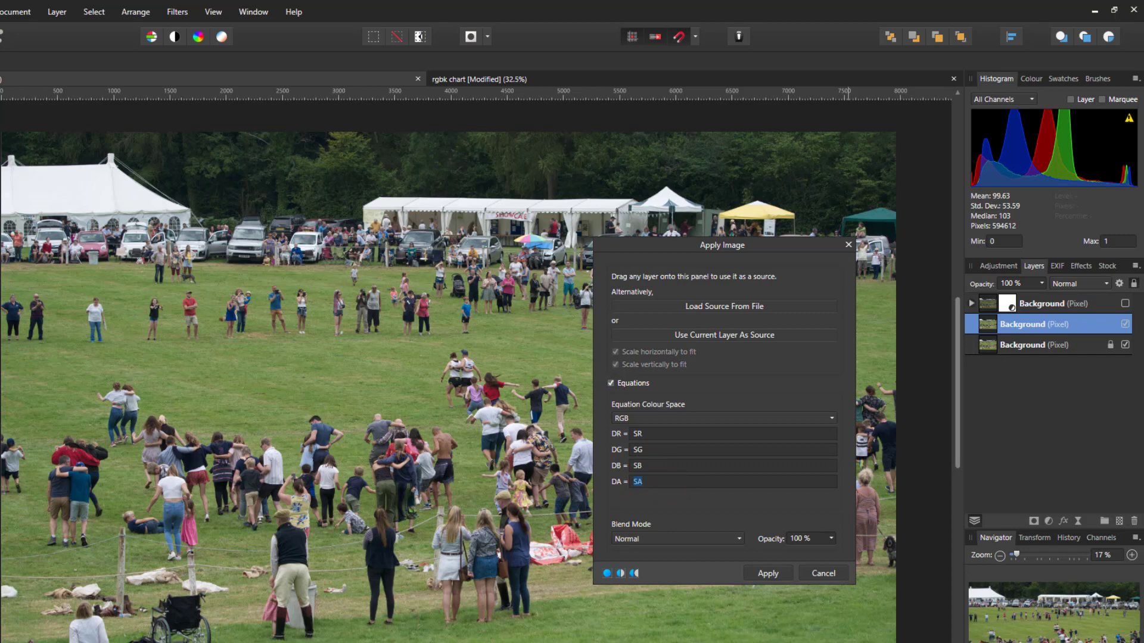
pyautogui.write('max(SR,SG,SB)')
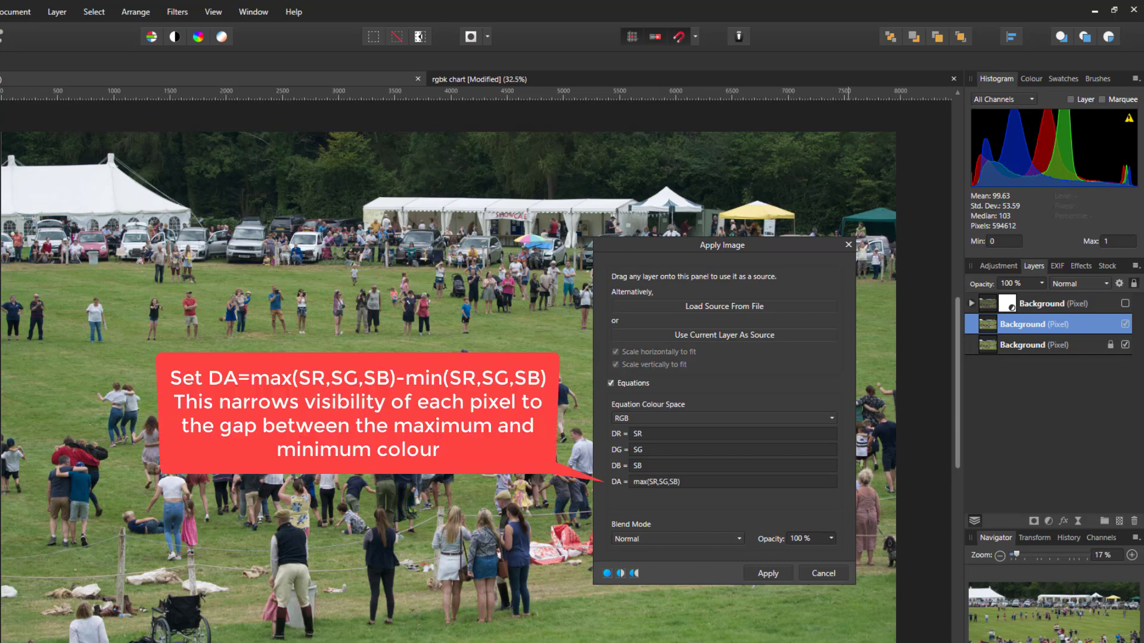
pyautogui.write('-min(SR,SG,SB)')
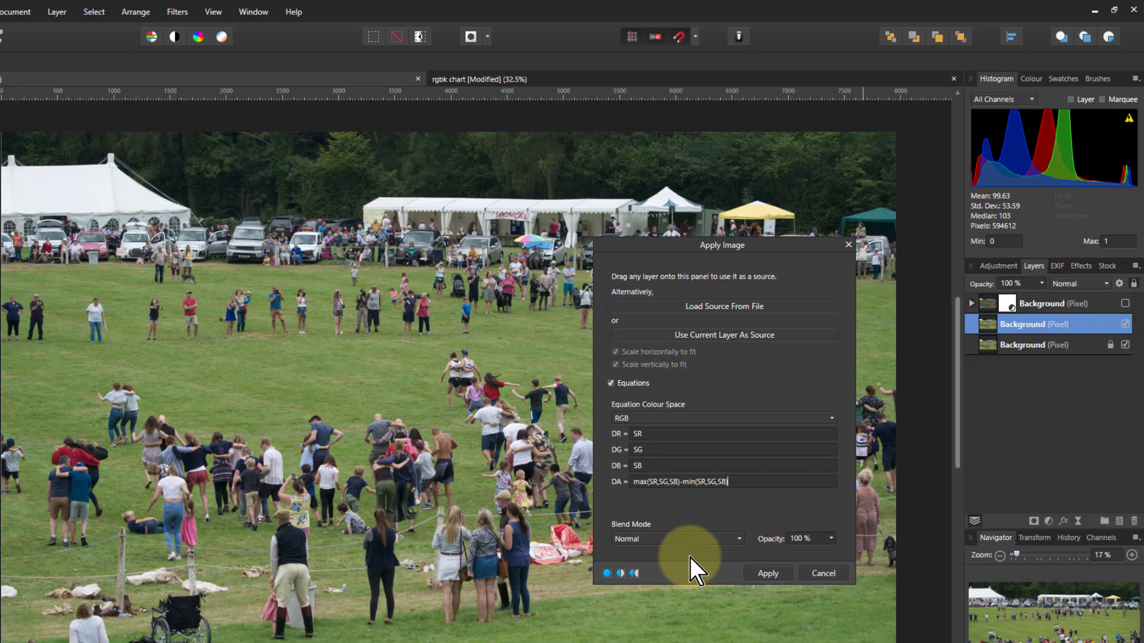
pyautogui.click(768, 573)
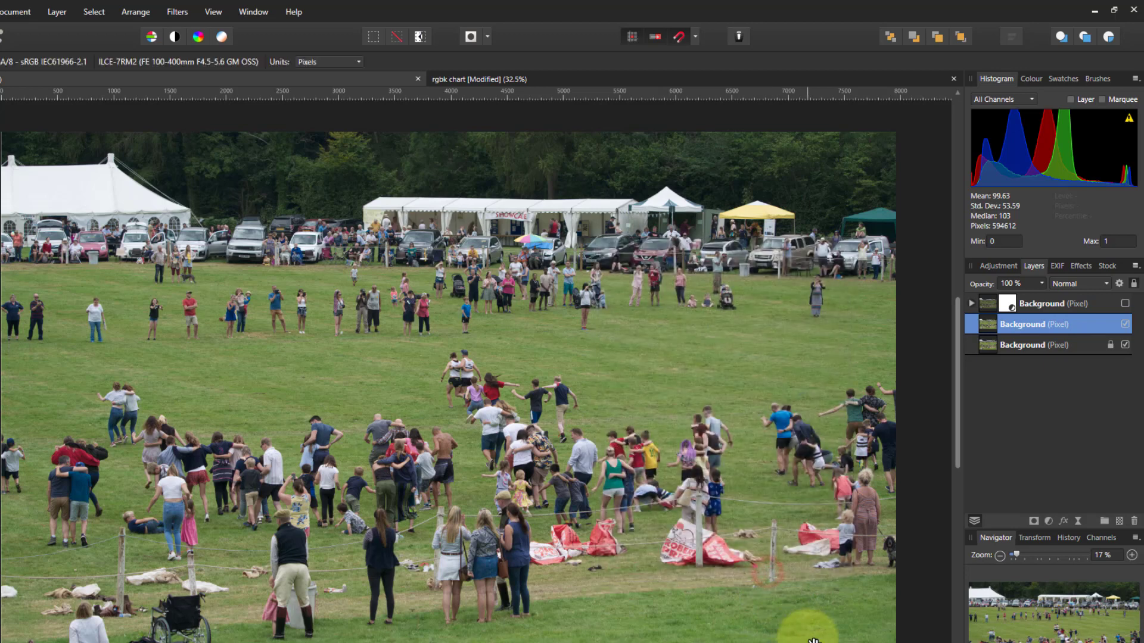
# - Hide the original Background layer and add a Curves adjustment to the new semi-transparent duplicate
pyautogui.click(1126, 345)
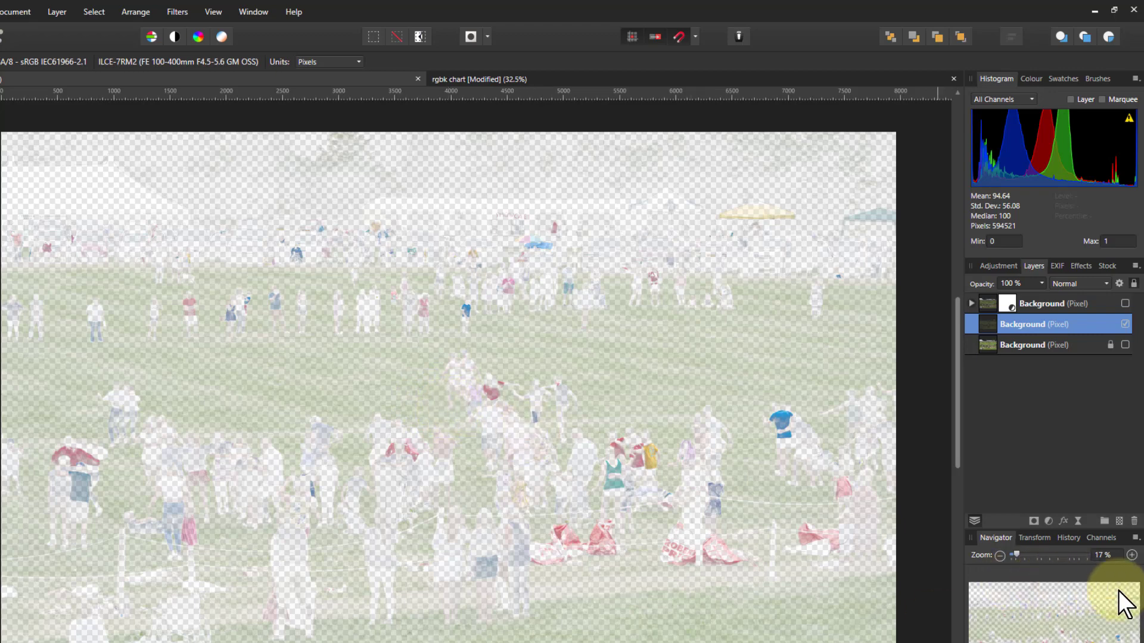
pyautogui.click(1048, 522)
pyautogui.click(941, 358)
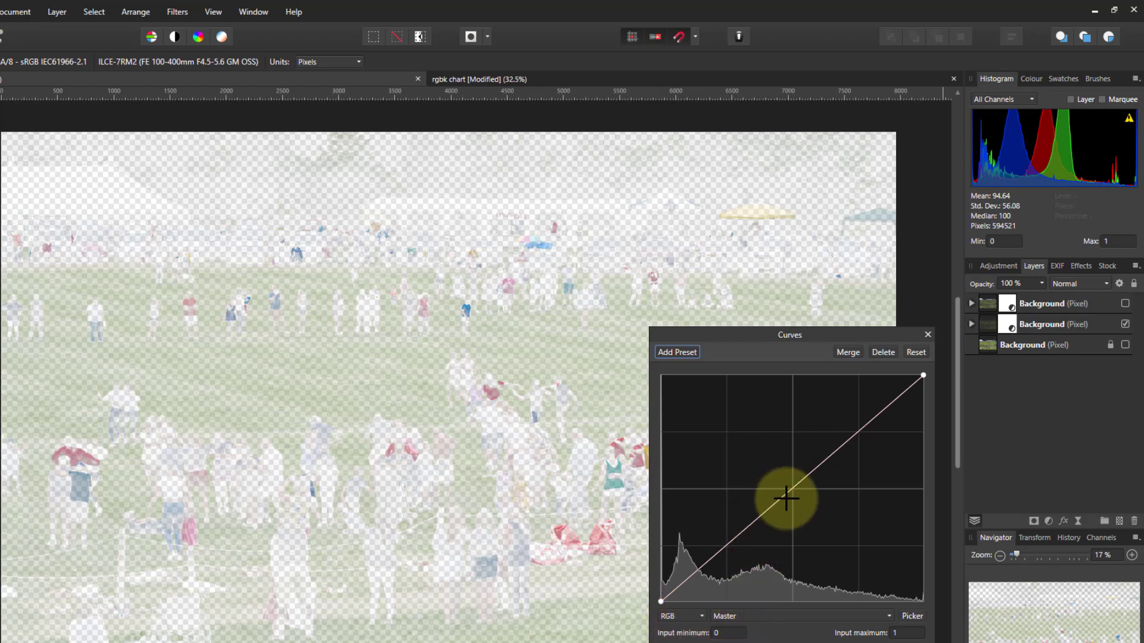
# - Show the original Background layer again and try strongly raising and lowering the midtones of the Master curve
pyautogui.moveTo(784, 494)
pyautogui.mouseDown()
pyautogui.moveTo(758, 469)
pyautogui.moveTo(816, 518)
pyautogui.moveTo(792, 498)
pyautogui.mouseUp()
pyautogui.click(1125, 345)
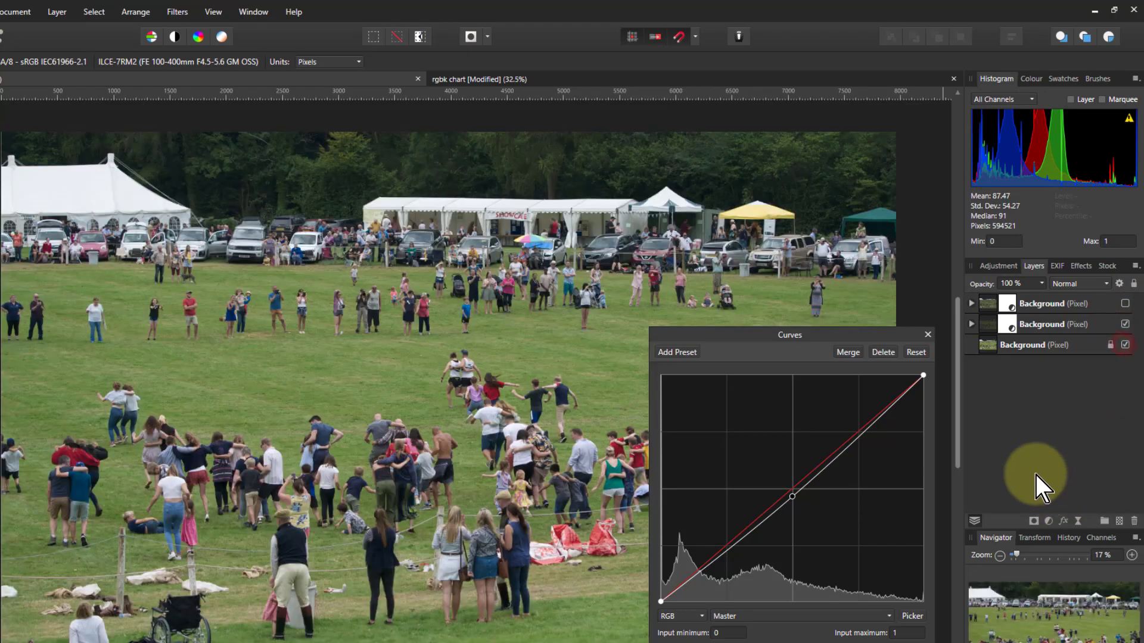
pyautogui.moveTo(791, 498); pyautogui.dragTo(772, 446)
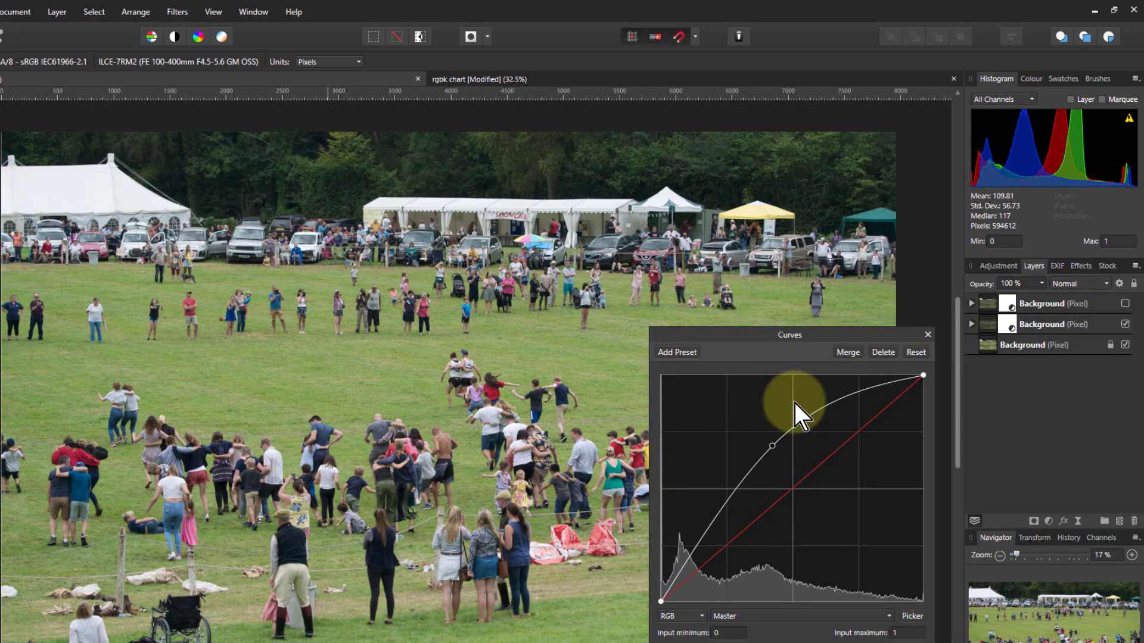
pyautogui.moveTo(769, 446); pyautogui.dragTo(771, 595)
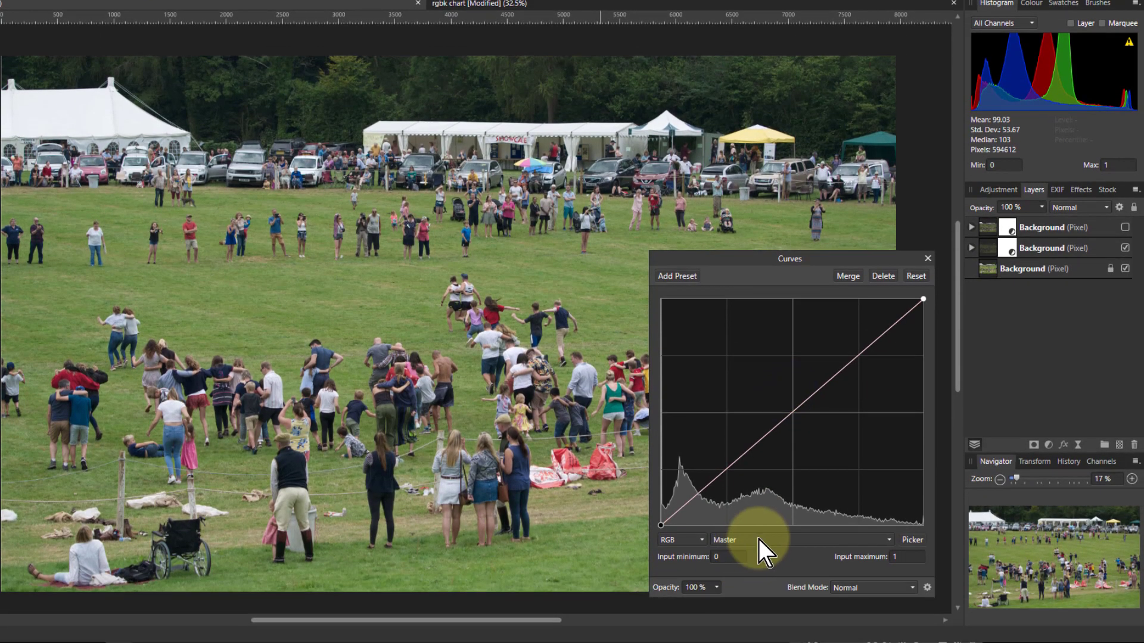
# - Try lowering the midtones on the Red channel curve and remove the added point
pyautogui.click(758, 539)
pyautogui.click(746, 572)
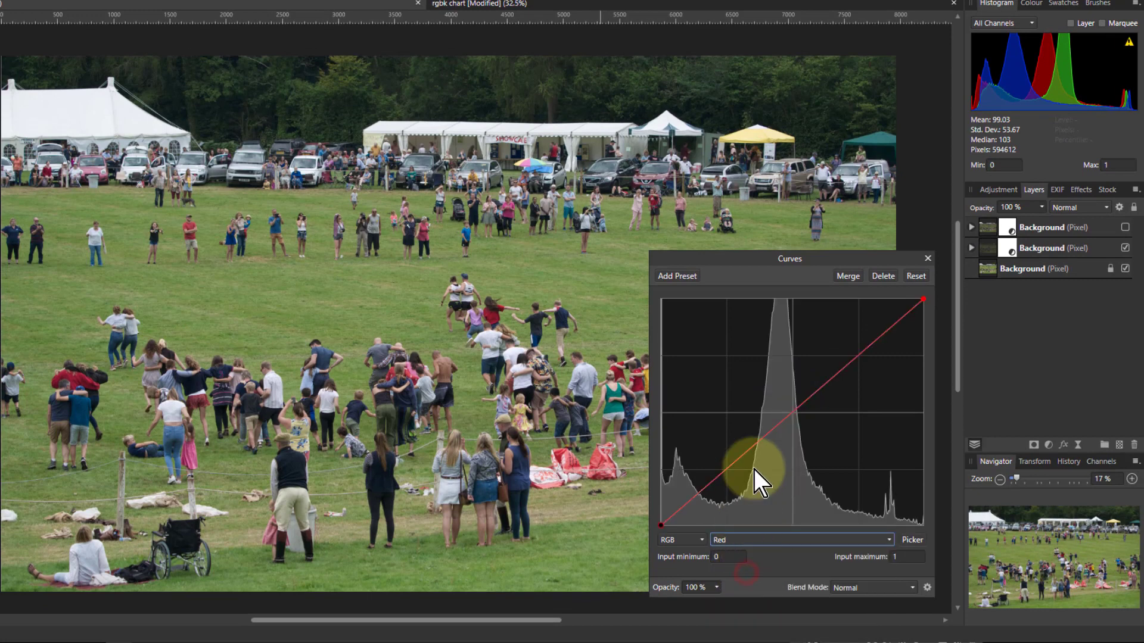
pyautogui.moveTo(798, 413); pyautogui.dragTo(824, 434)
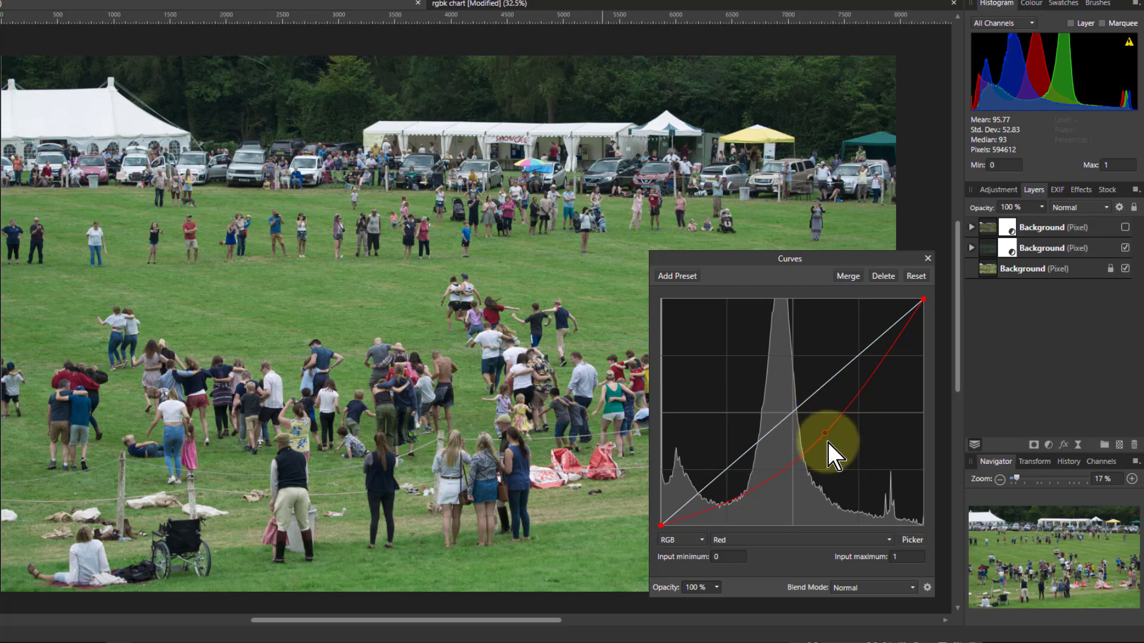
pyautogui.press('Delete')
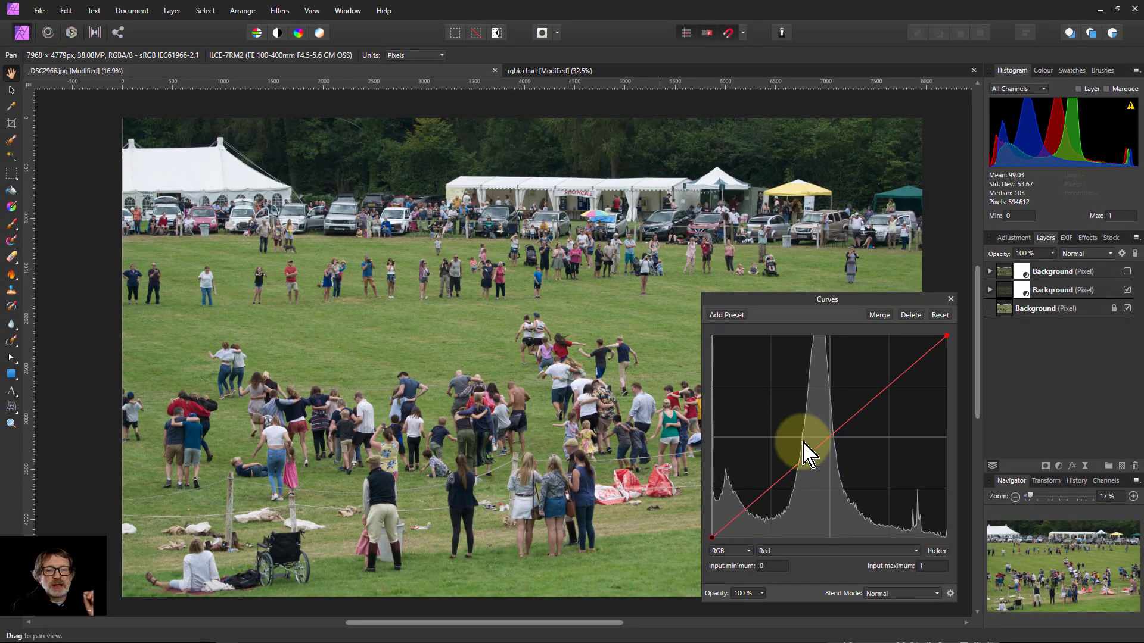